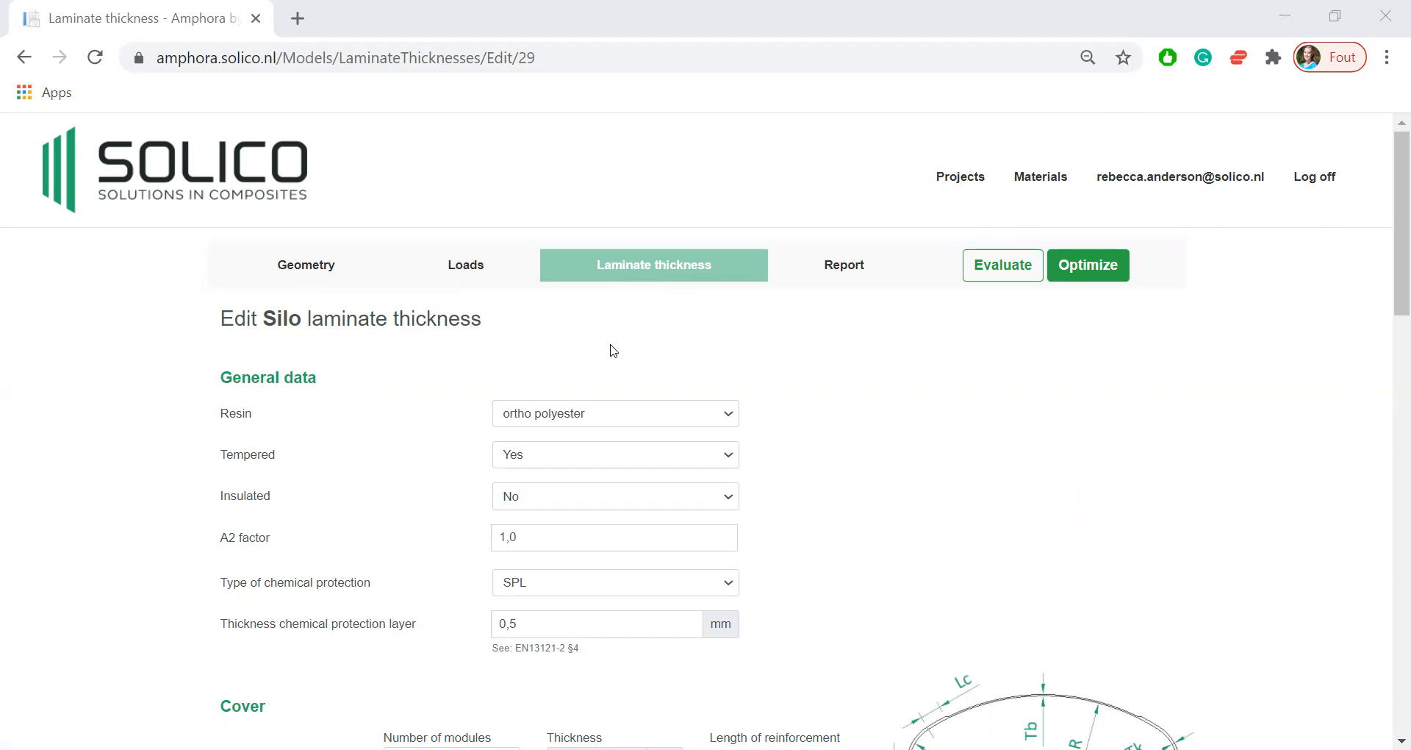
Step: Choose ortho polyester as the silo's resin and set Tempered to Yes in the general data
scroll(614, 350, "down", 1)
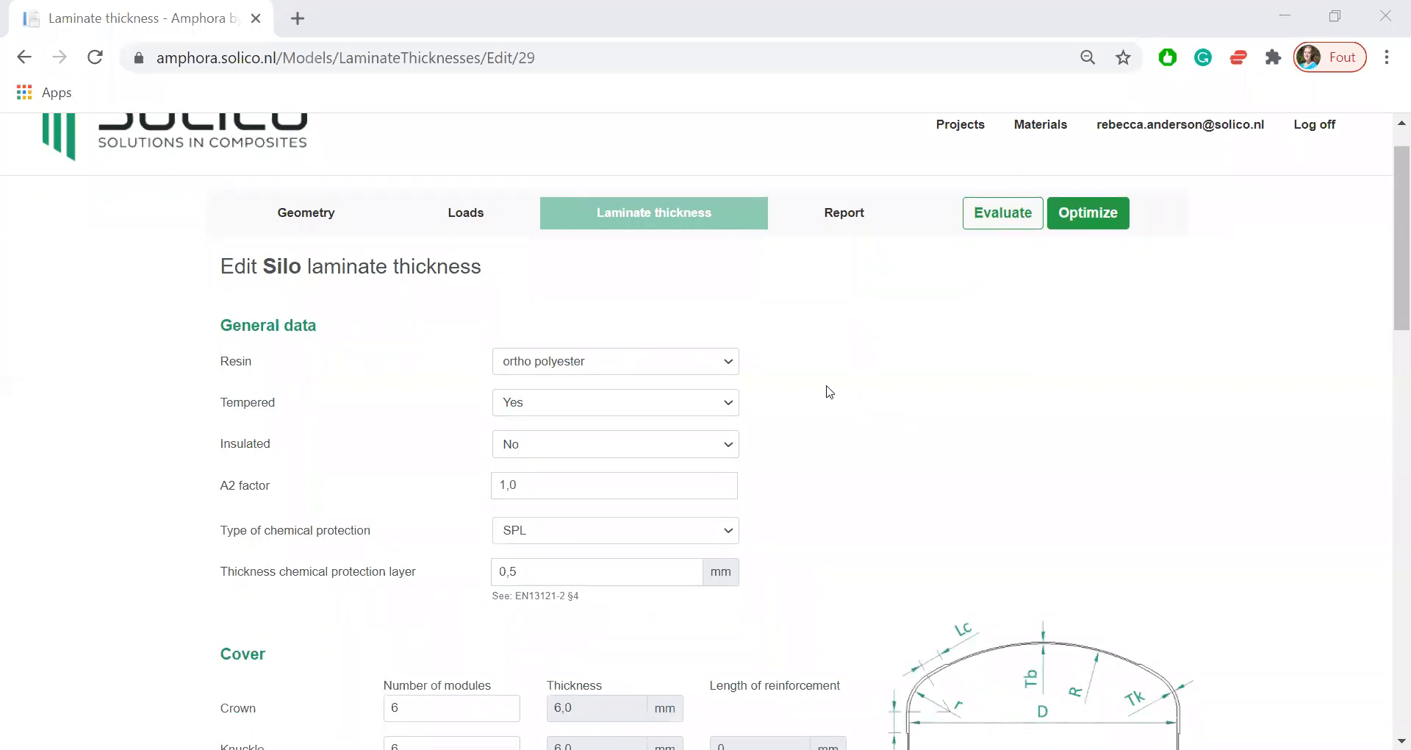
left_click(678, 363)
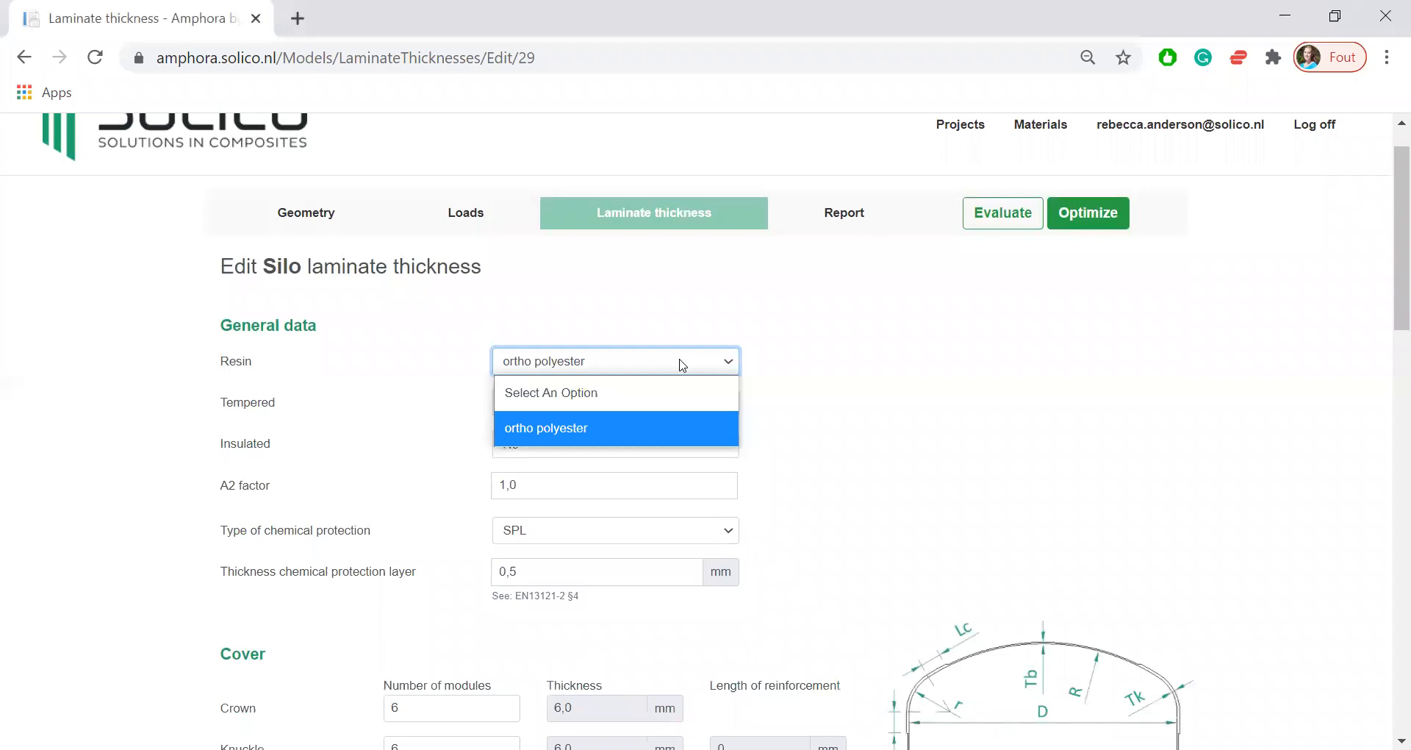
left_click(669, 428)
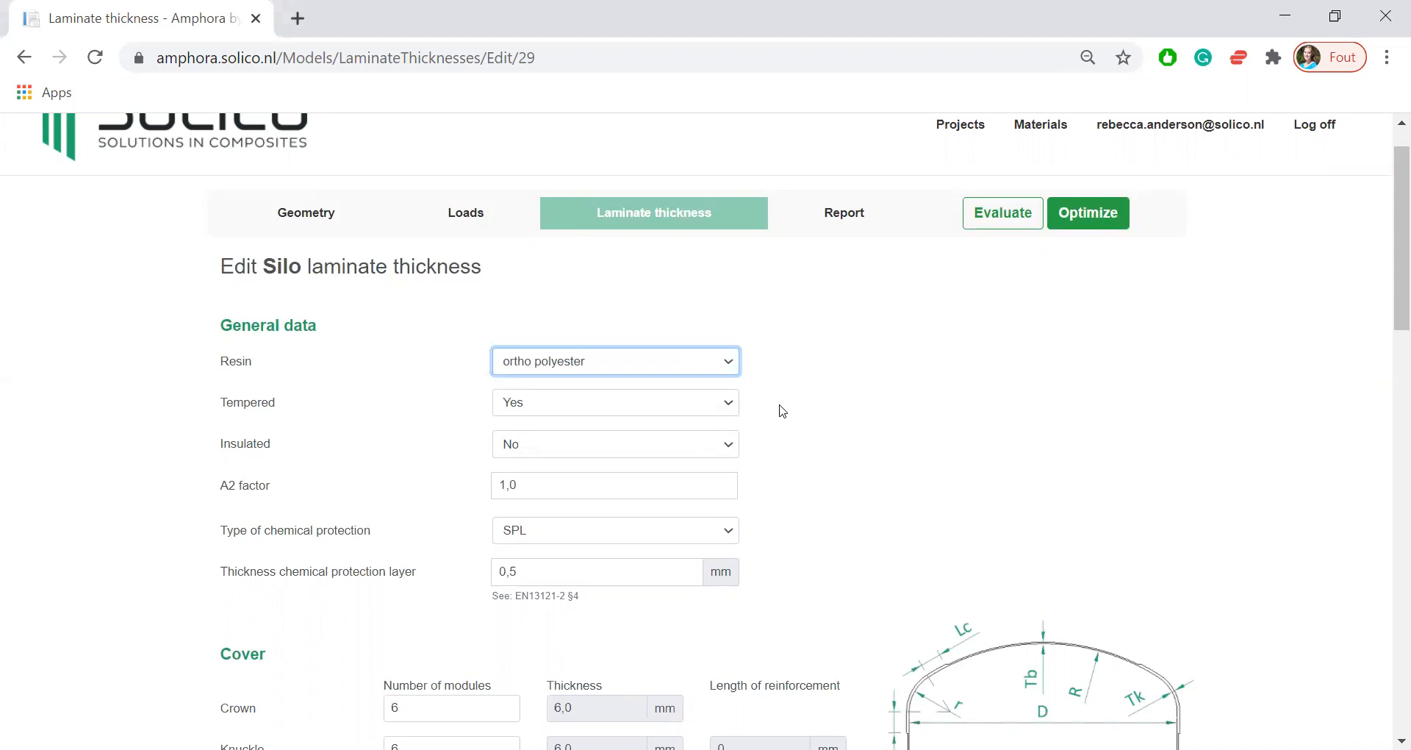
left_click(670, 403)
left_click(656, 468)
left_click(830, 482)
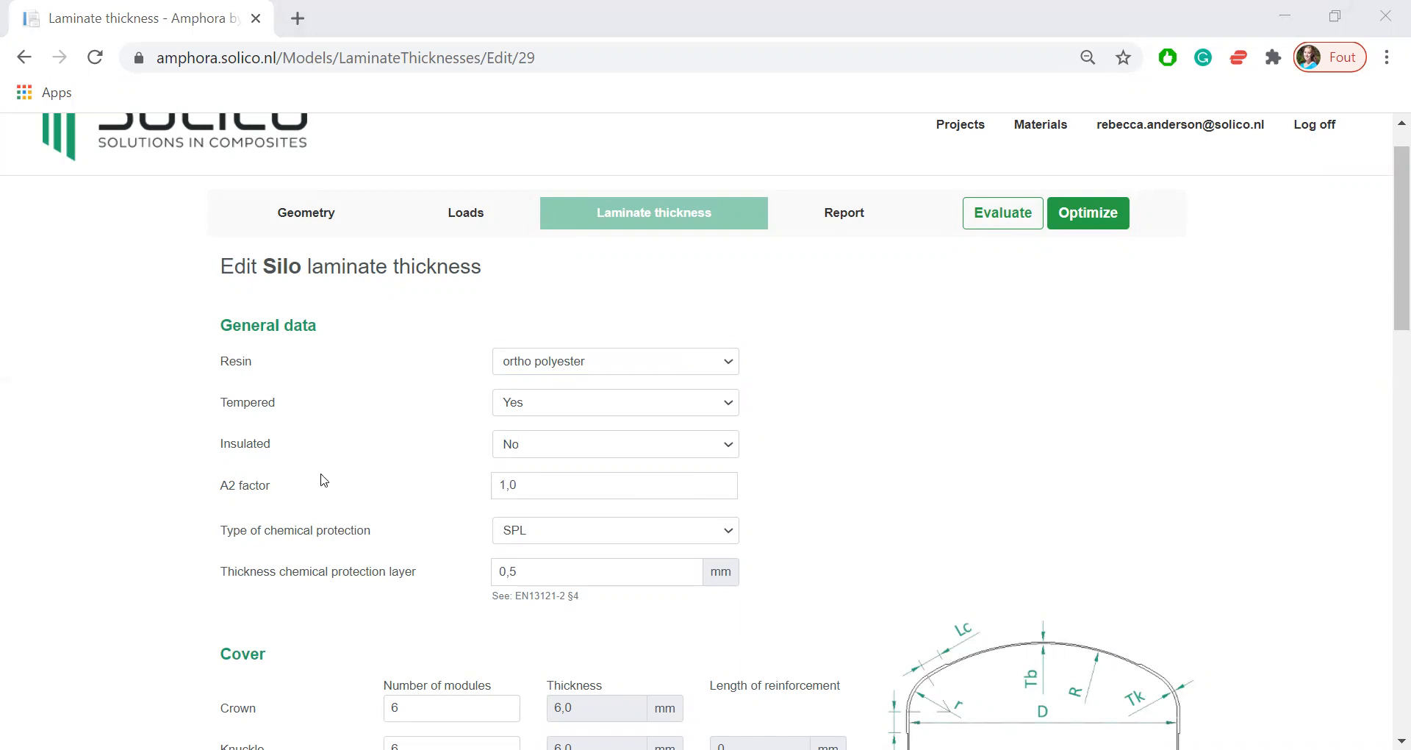
Step: Set the Insulated option to No in the silo's general data
left_click(529, 451)
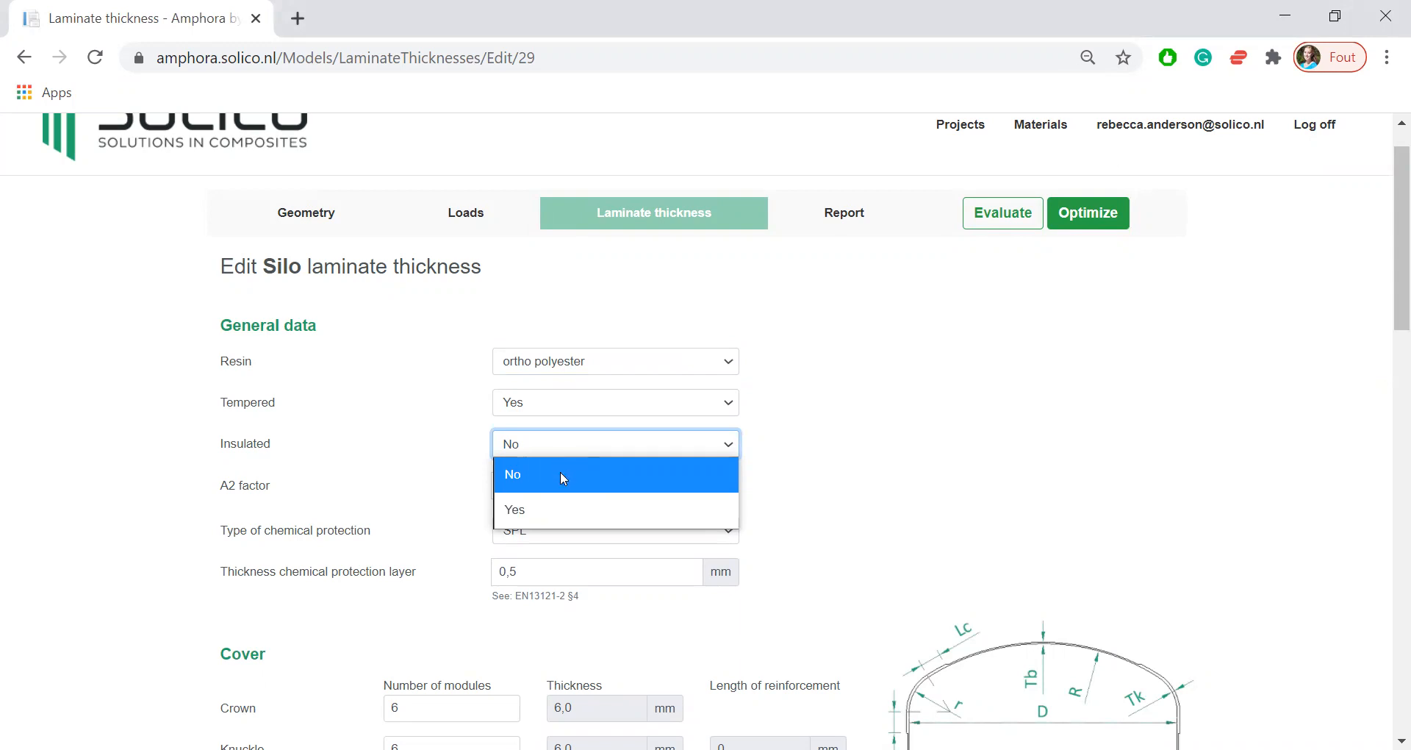
left_click(560, 471)
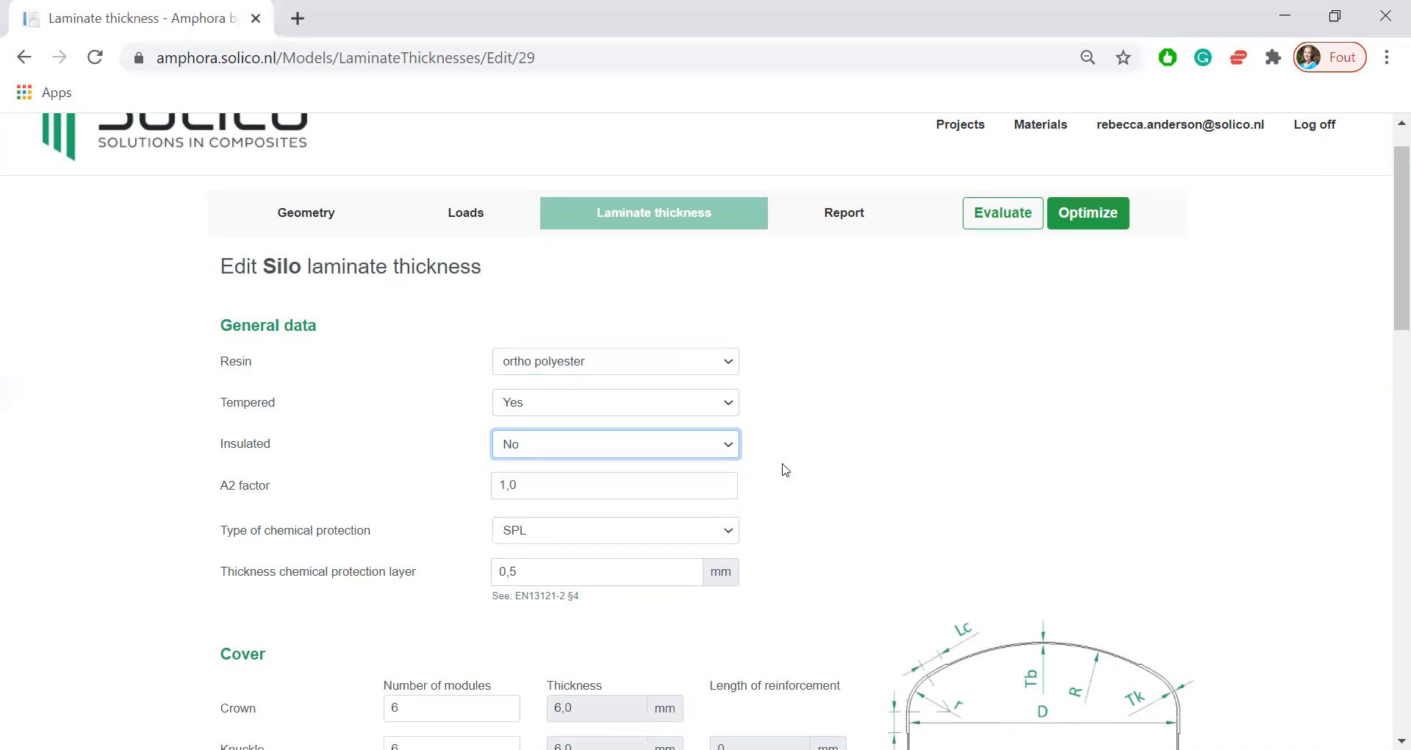
left_click(769, 487)
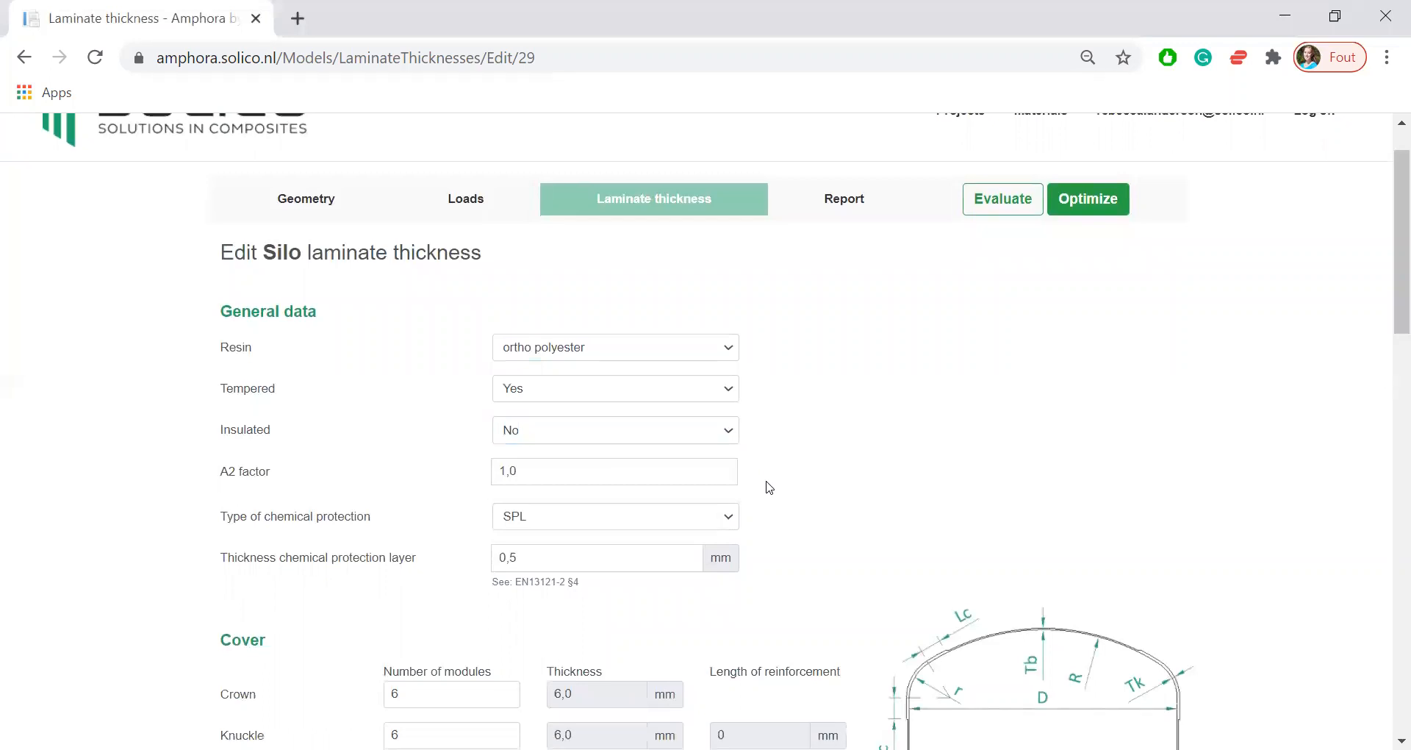
Step: Review the available types of chemical protection and the chemical protection layer thickness in the general data
scroll(769, 487, "down", 1)
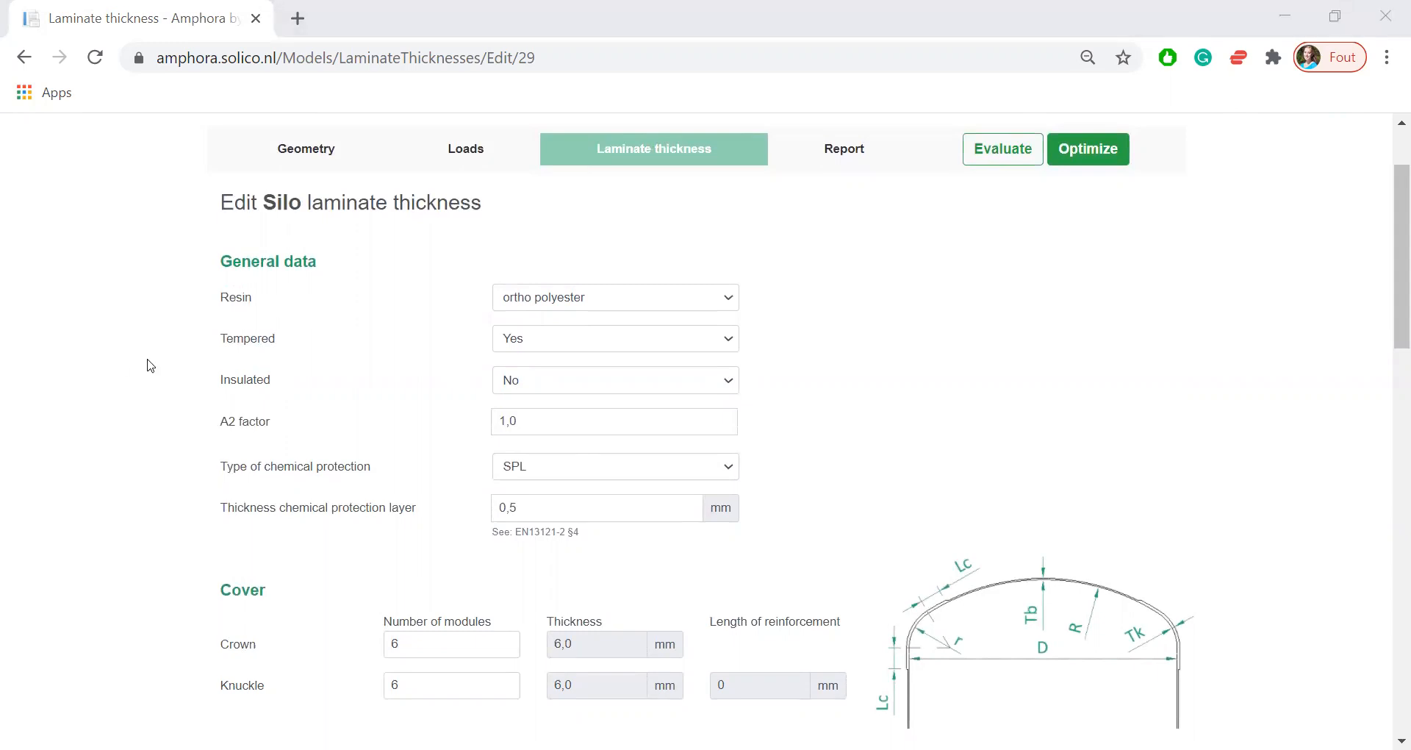
left_click(556, 473)
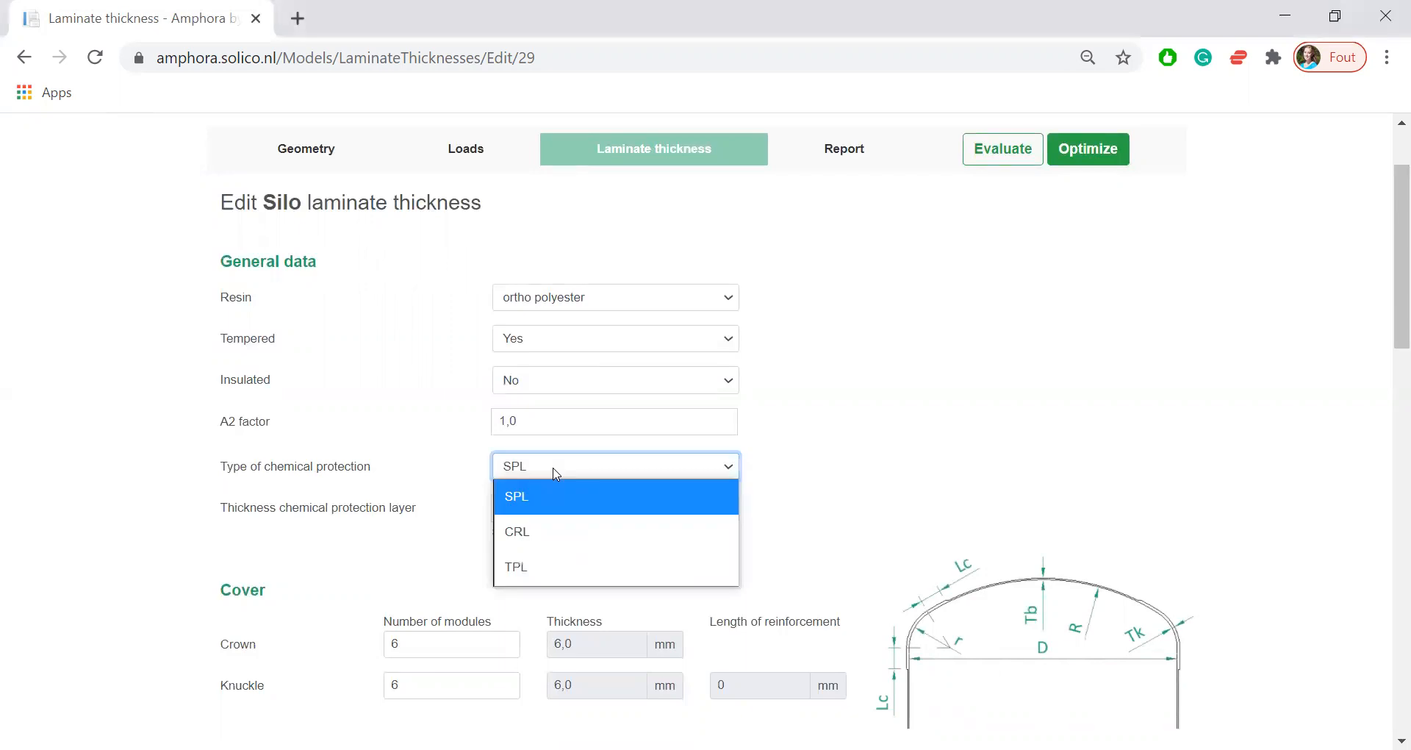
left_click(556, 473)
left_click(794, 498)
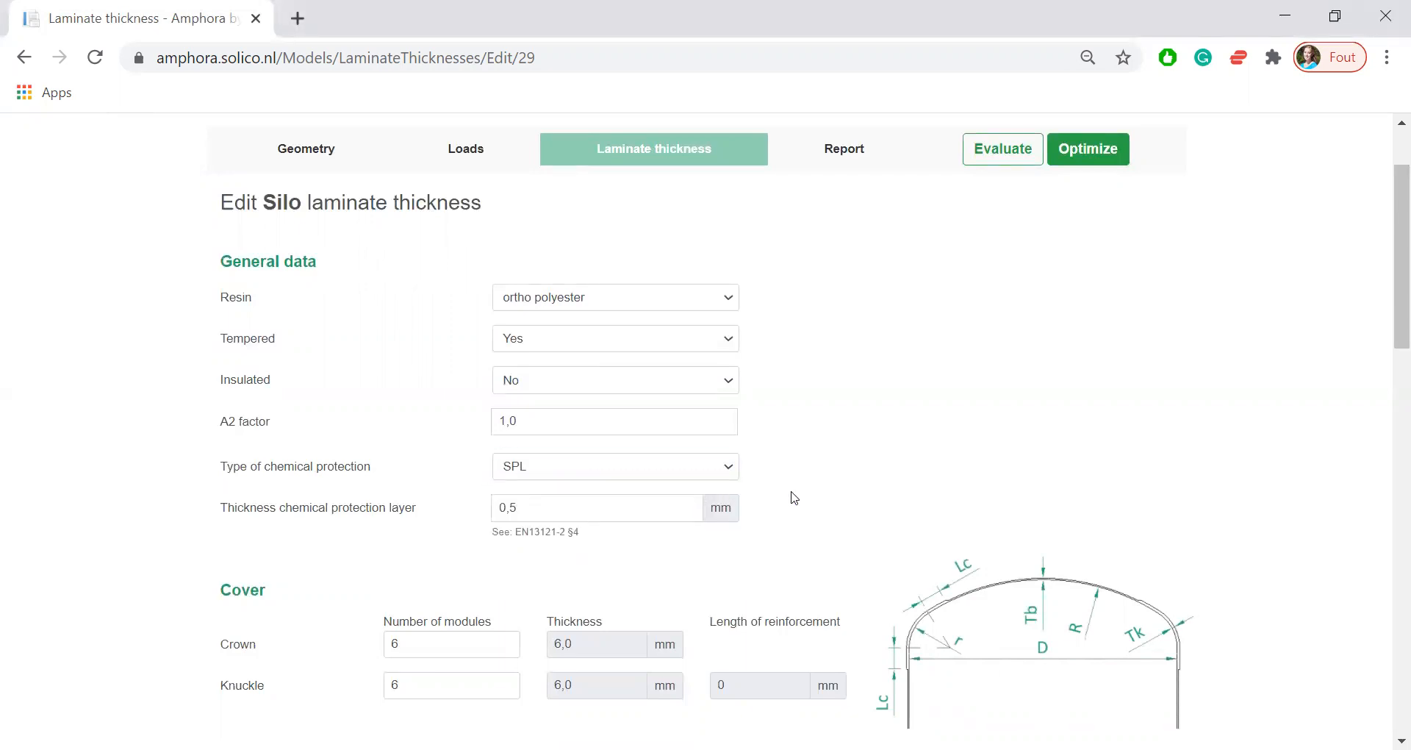
scroll(793, 497, "down", 1)
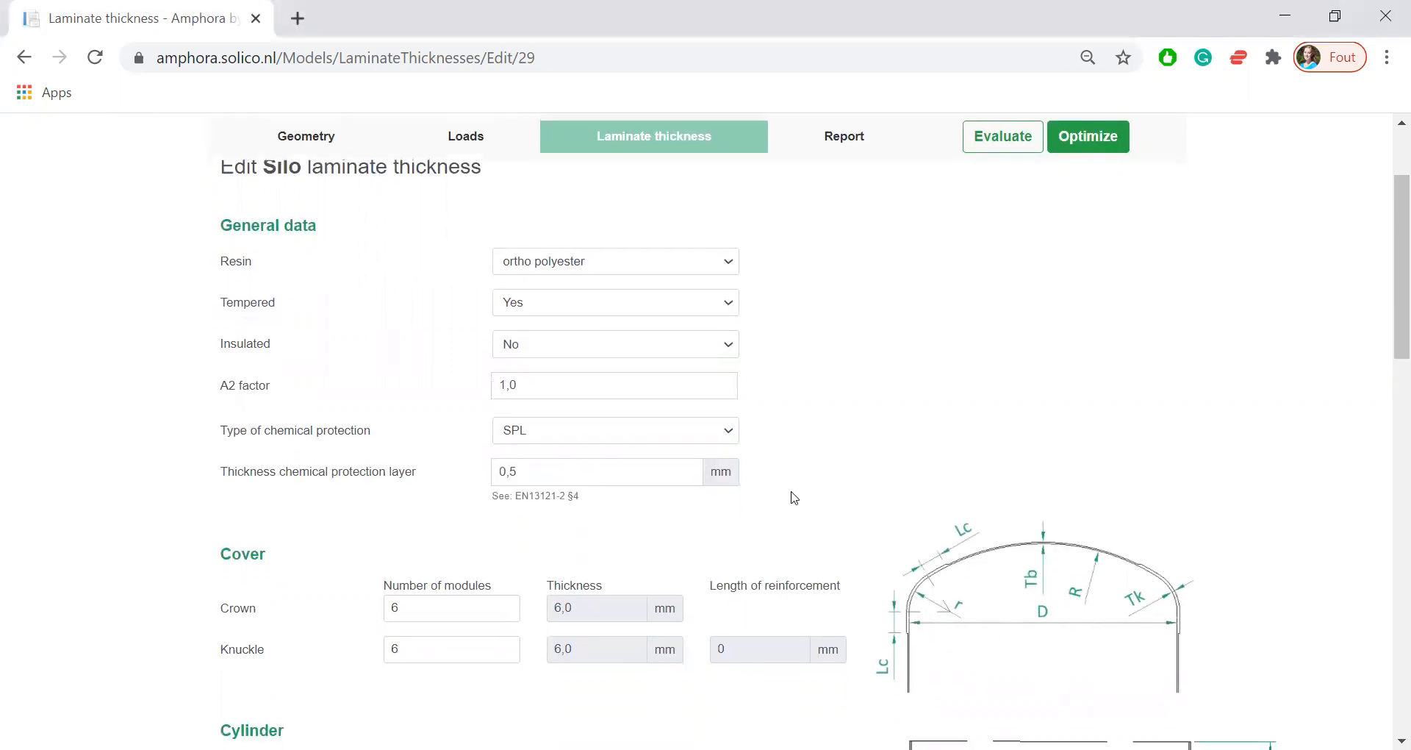
left_click(641, 476)
left_click(850, 526)
Step: Review the number of modules, thickness and reinforcement length for the cover's crown and knuckle
scroll(853, 525, "down", 2)
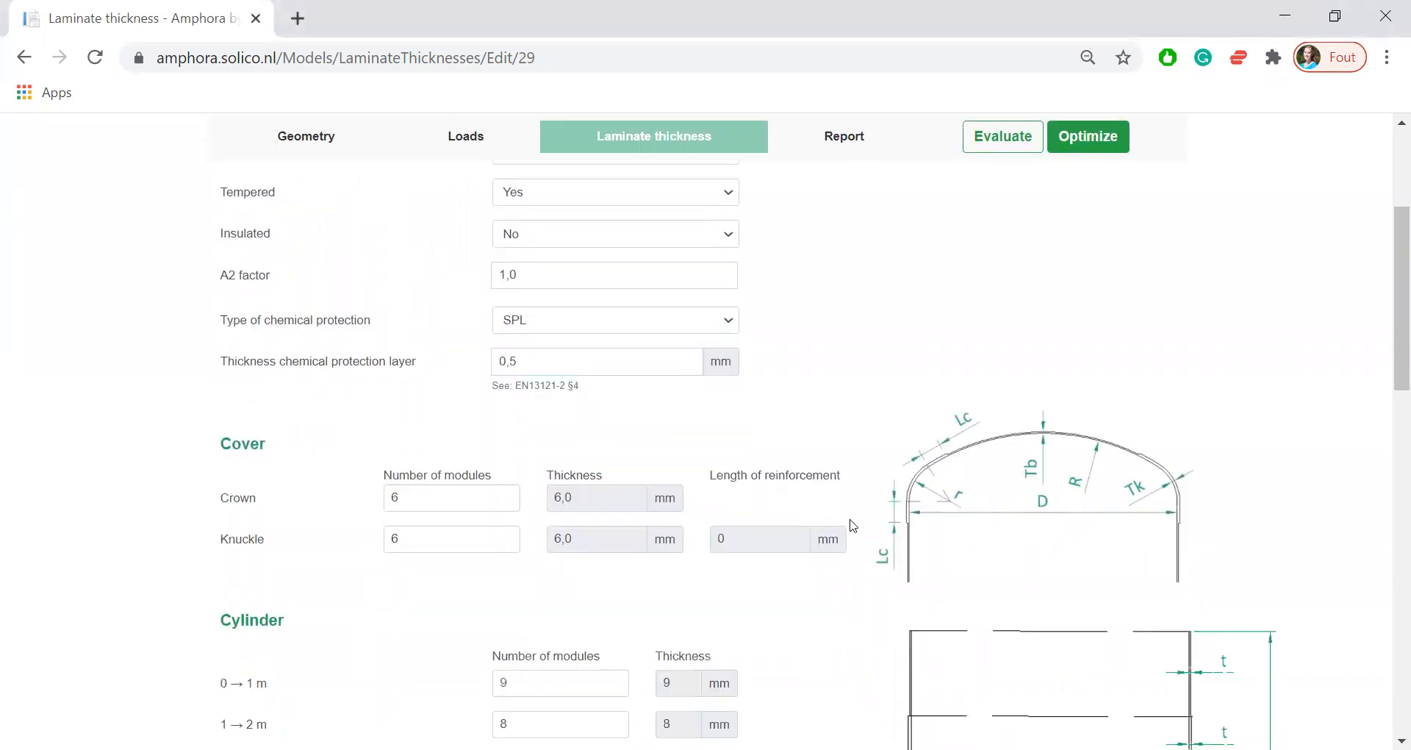
scroll(443, 467, "down", 1)
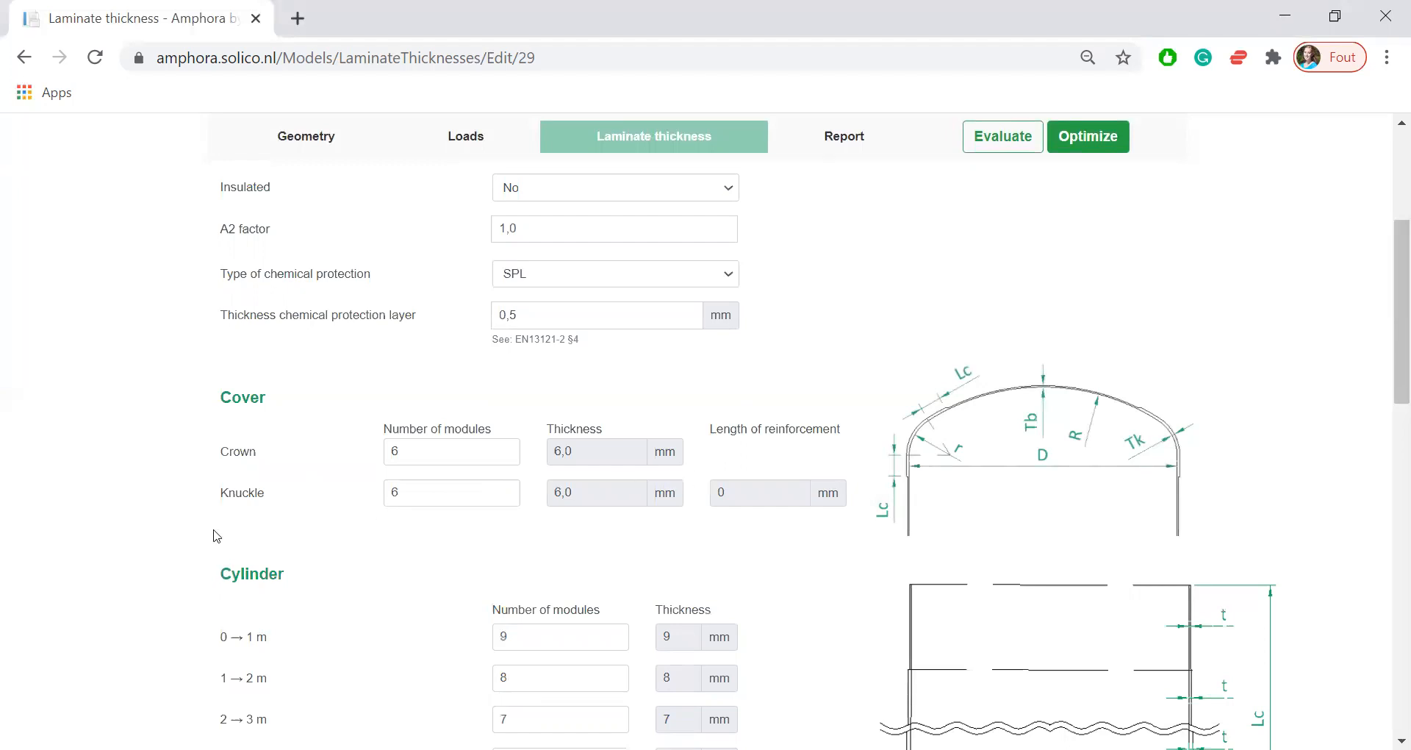
left_click(423, 455)
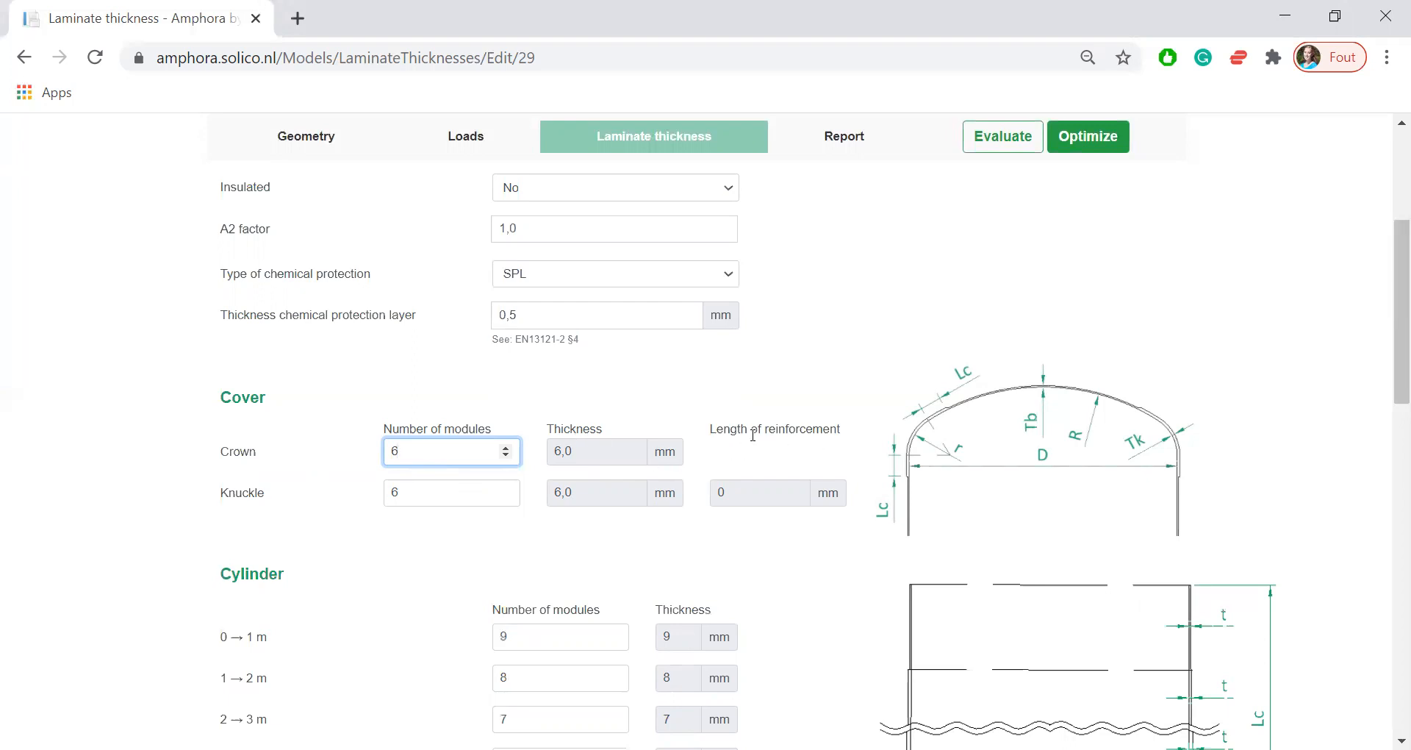
Step: Check the number of modules for each one-metre cylinder section from 0 to 5 m
scroll(753, 434, "down", 5)
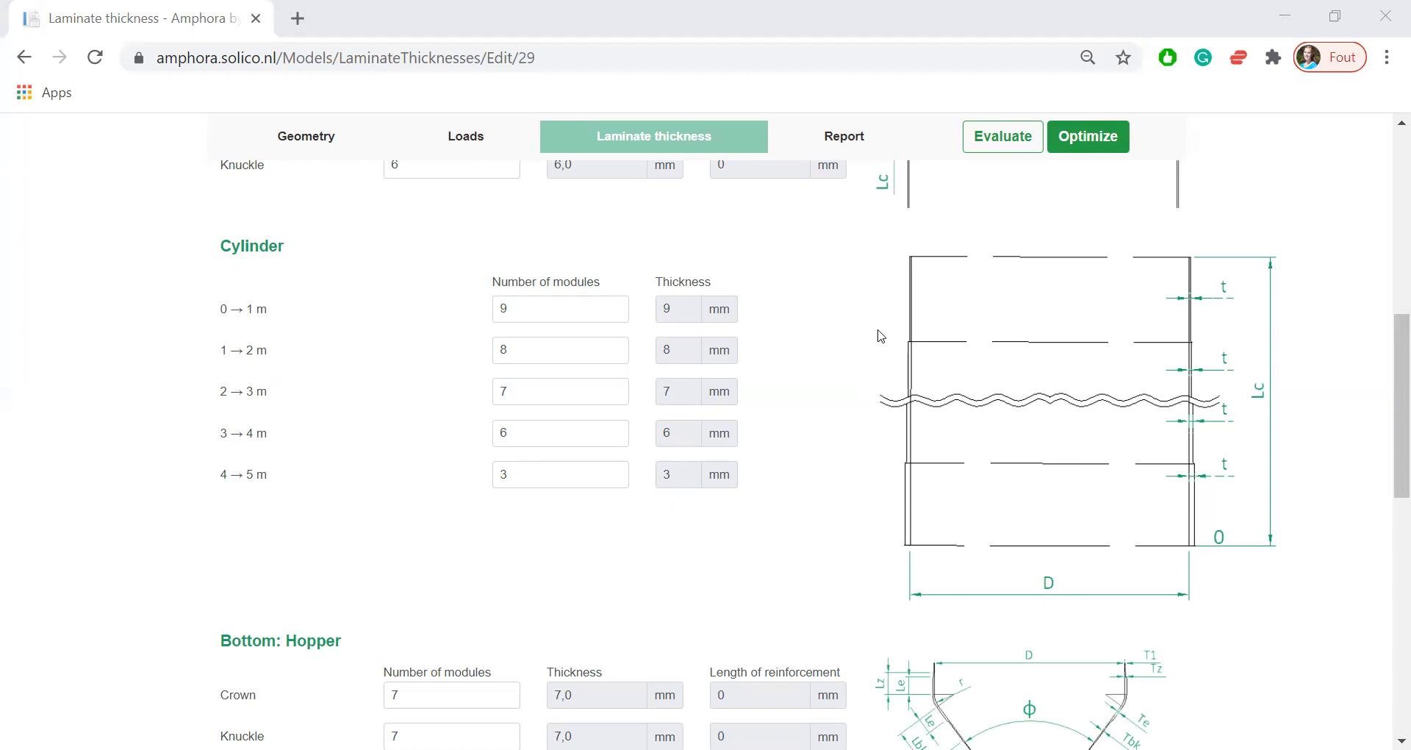
left_click(564, 304)
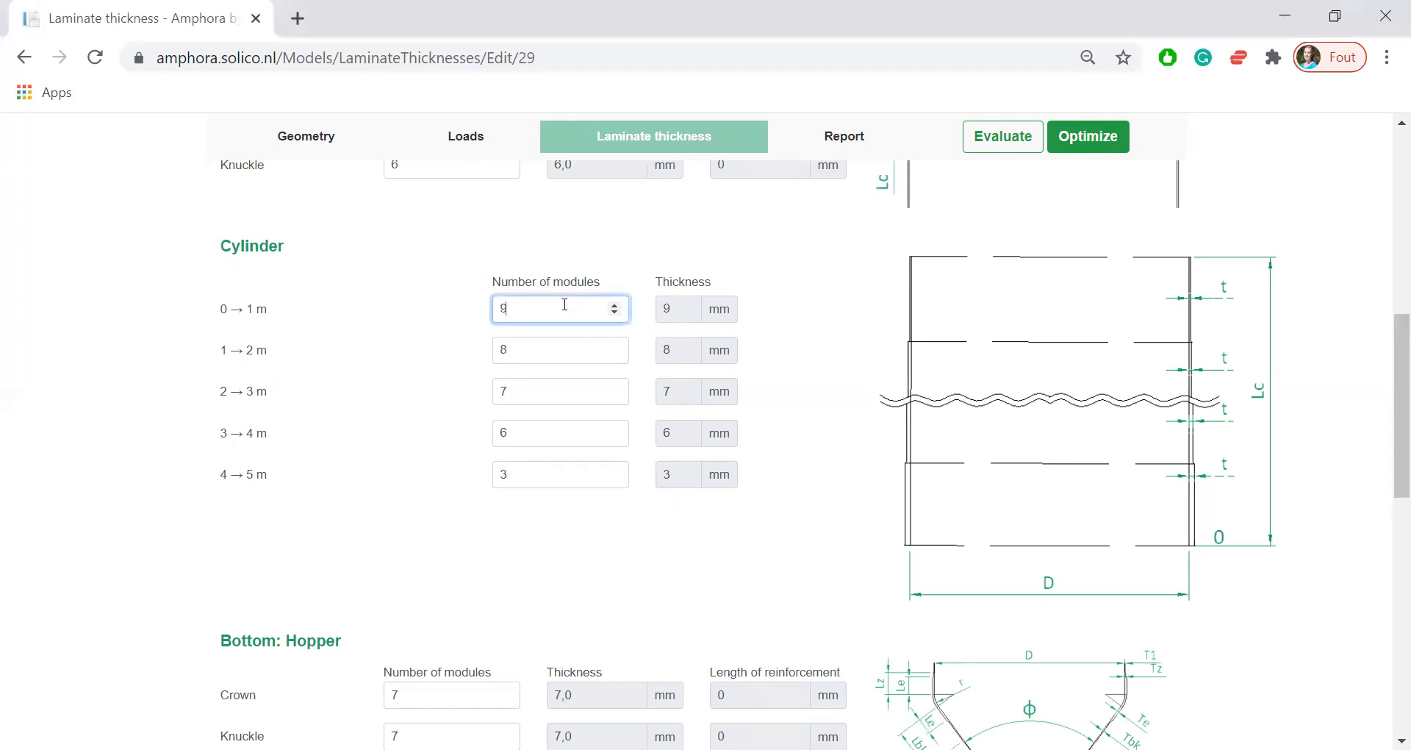
left_click(553, 349)
left_click(541, 390)
left_click(542, 436)
left_click(537, 474)
left_click(813, 519)
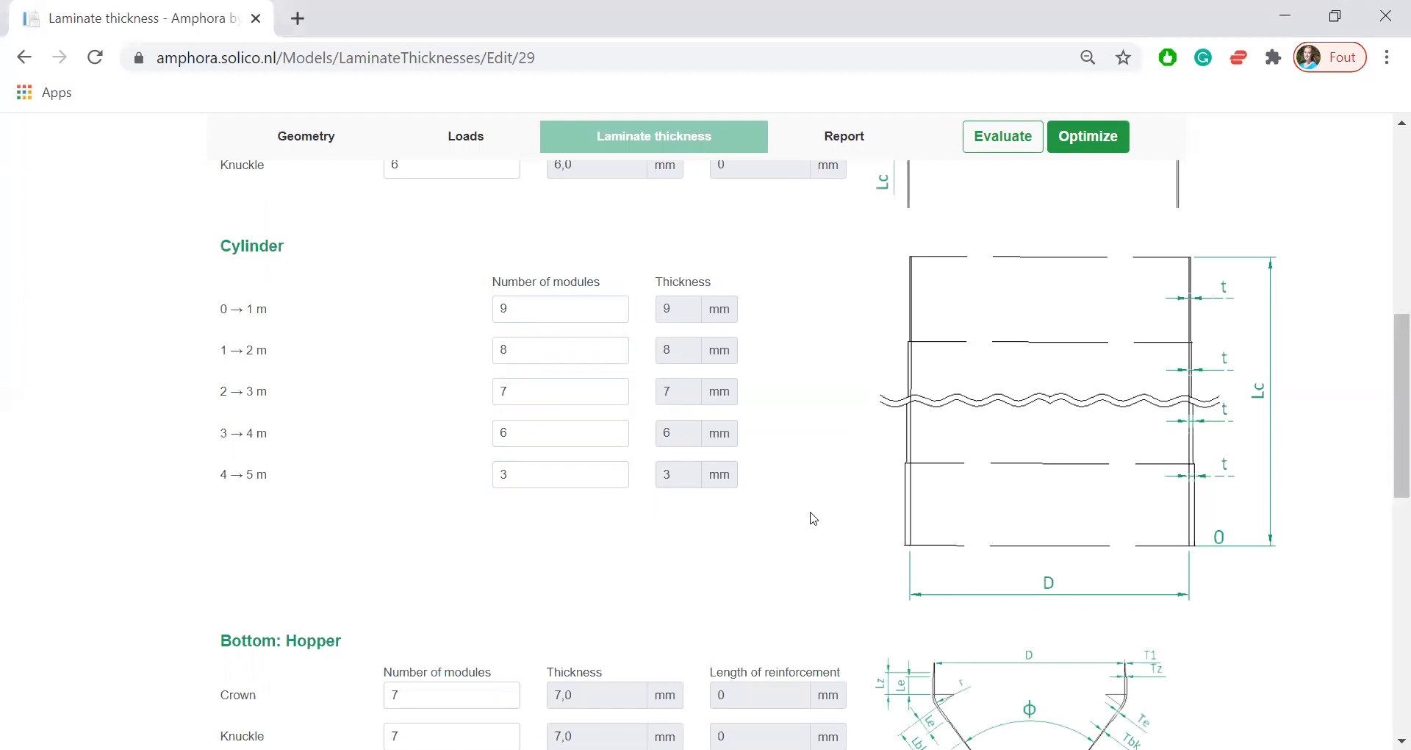
Step: Check the number of modules for the hopper bottom's crown, knuckle, cylinder and Crown 2
scroll(813, 519, "down", 3)
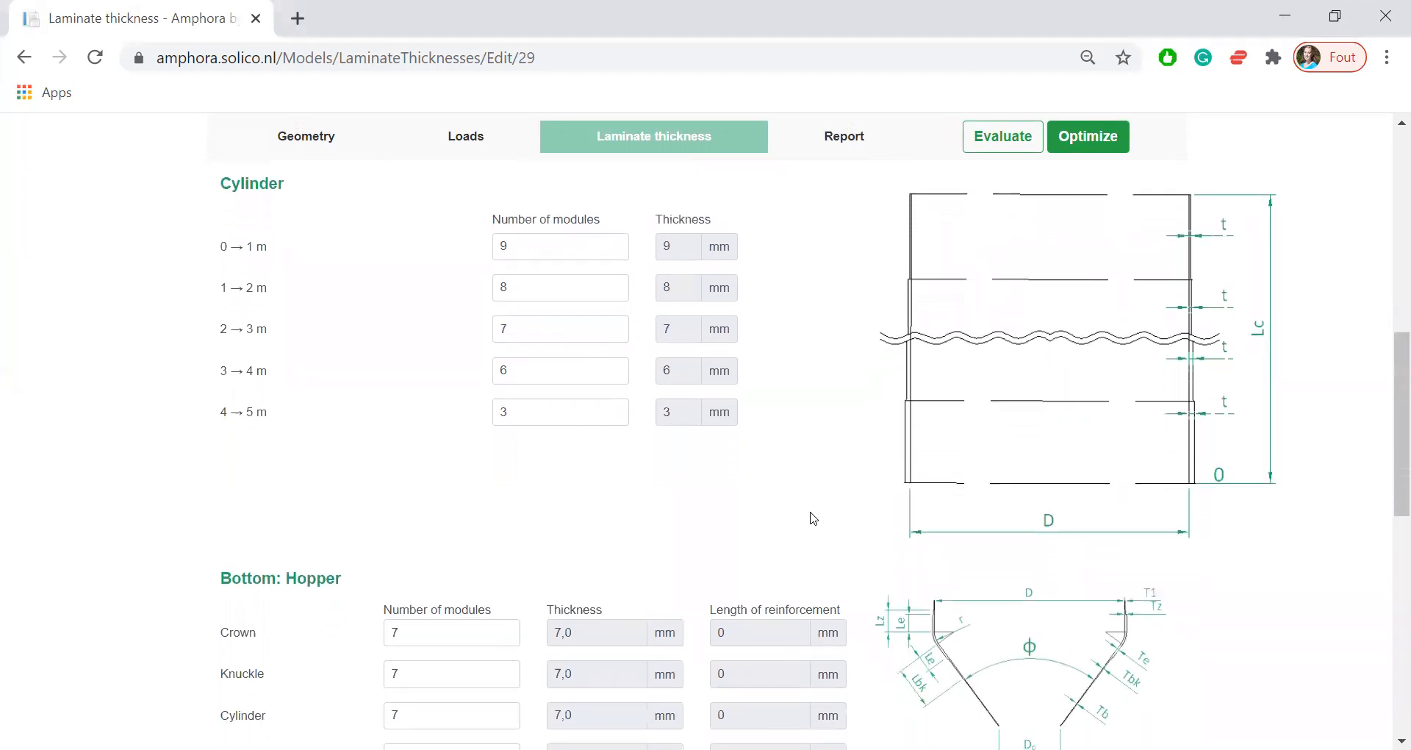
scroll(814, 519, "down", 3)
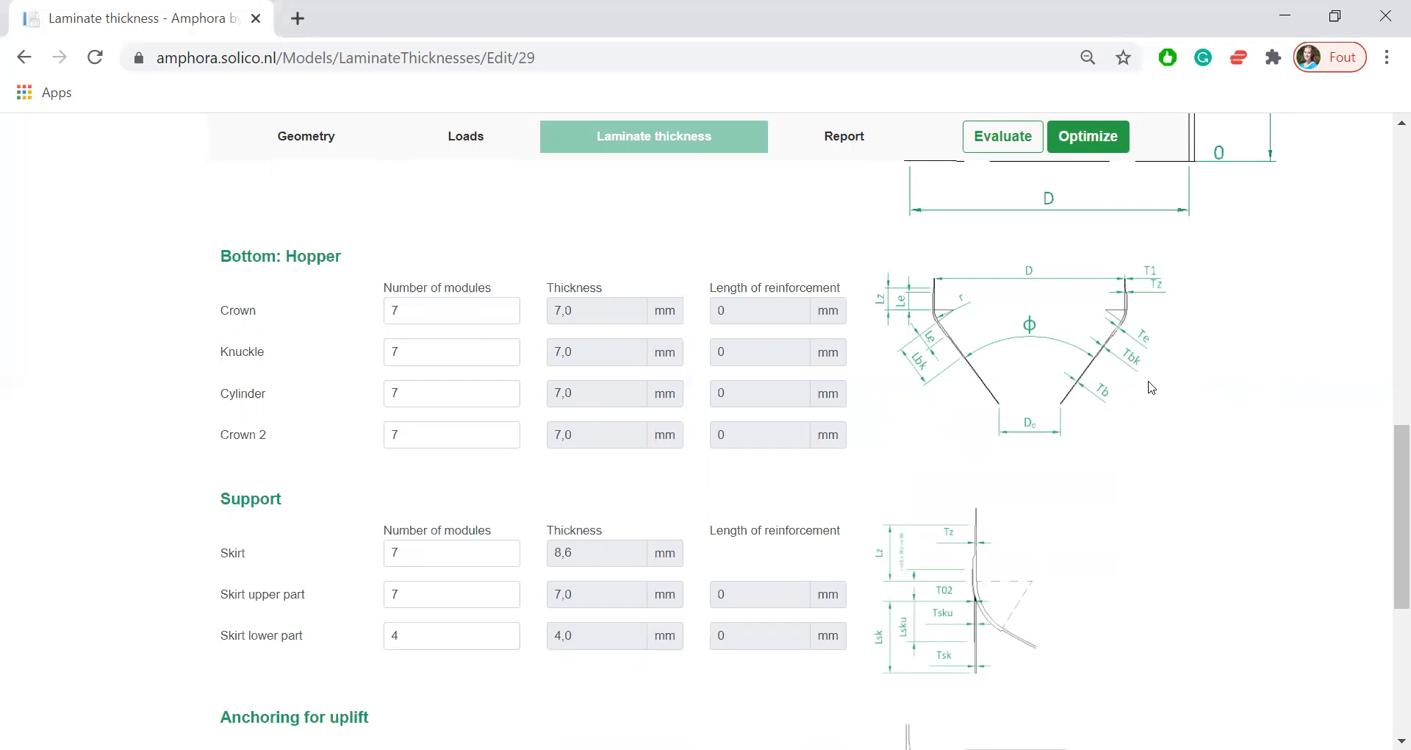
left_click(470, 316)
left_click(458, 350)
left_click(446, 390)
left_click(443, 423)
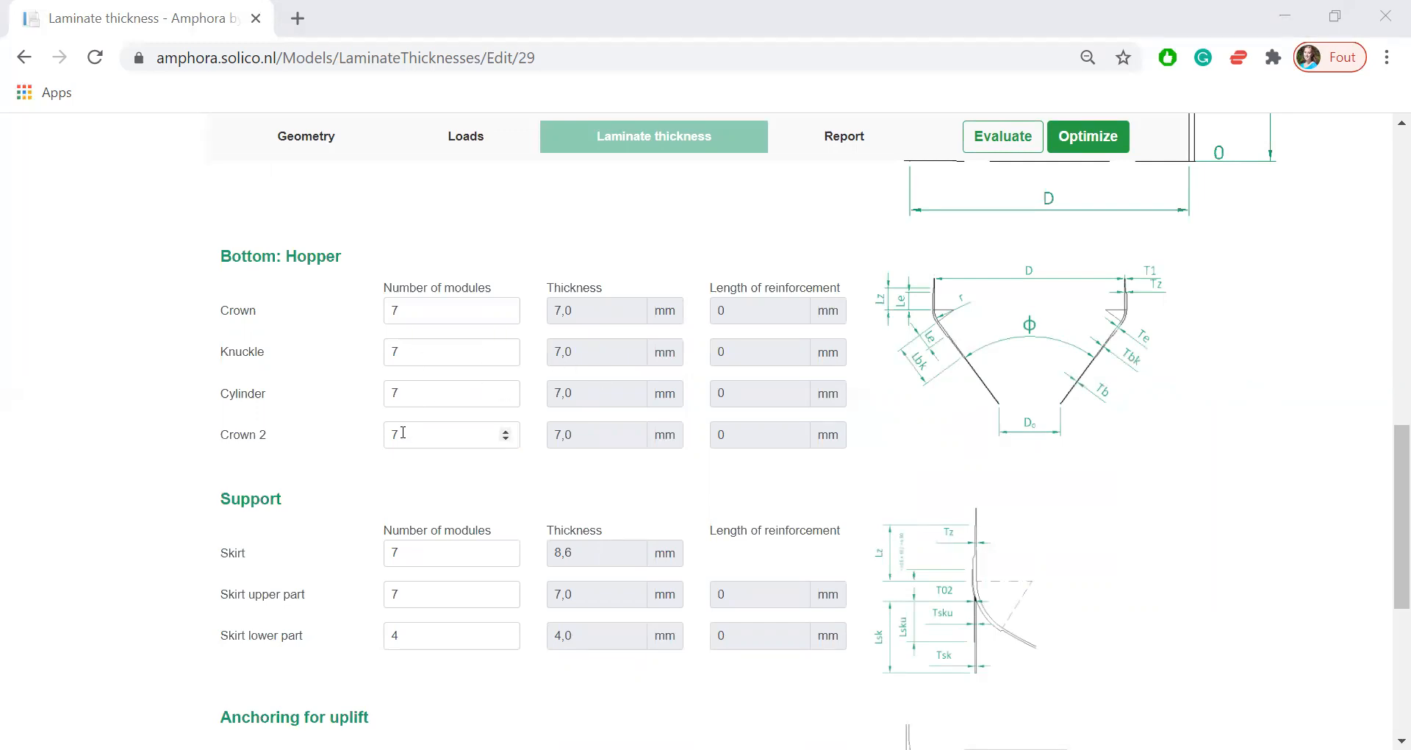
Step: Check the number of modules for the support's skirt, skirt upper part and skirt lower part
scroll(403, 433, "down", 1)
scroll(403, 432, "down", 3)
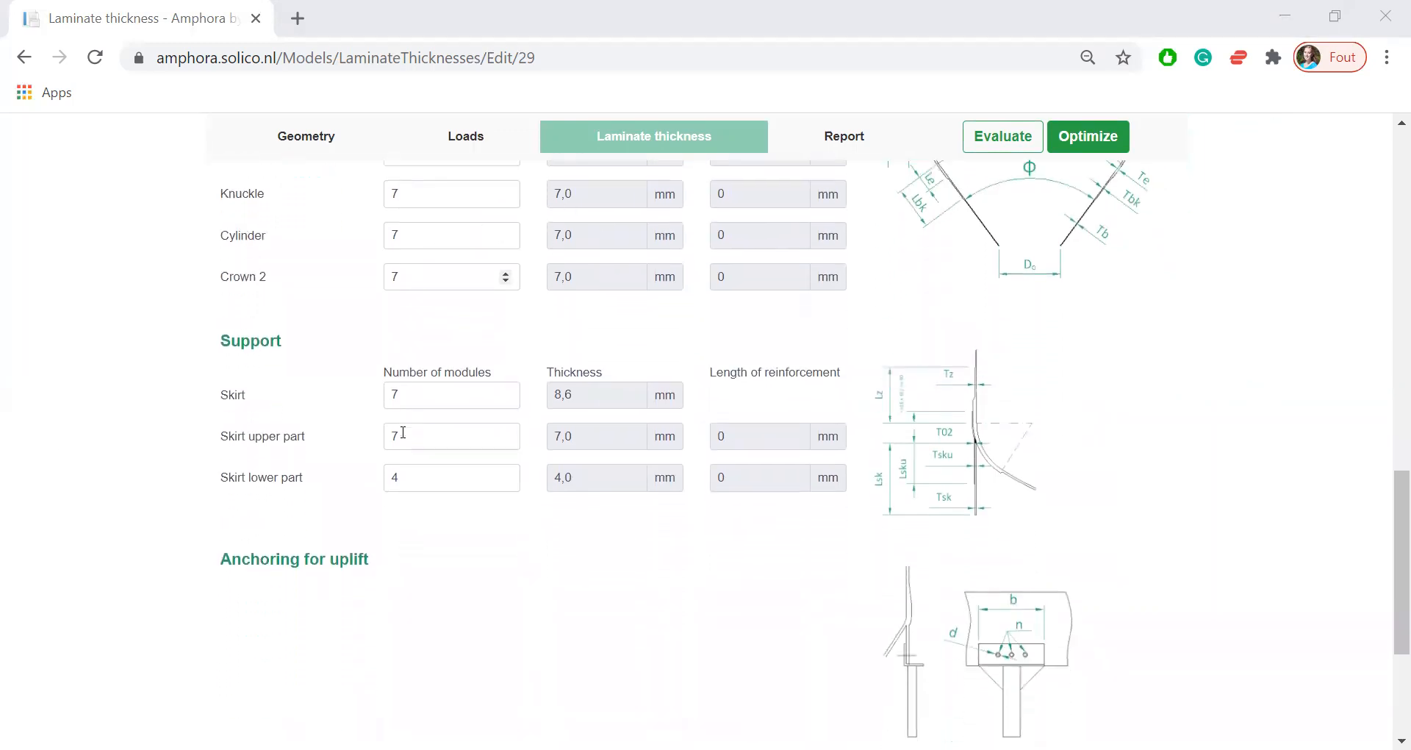
scroll(478, 512, "down", 2)
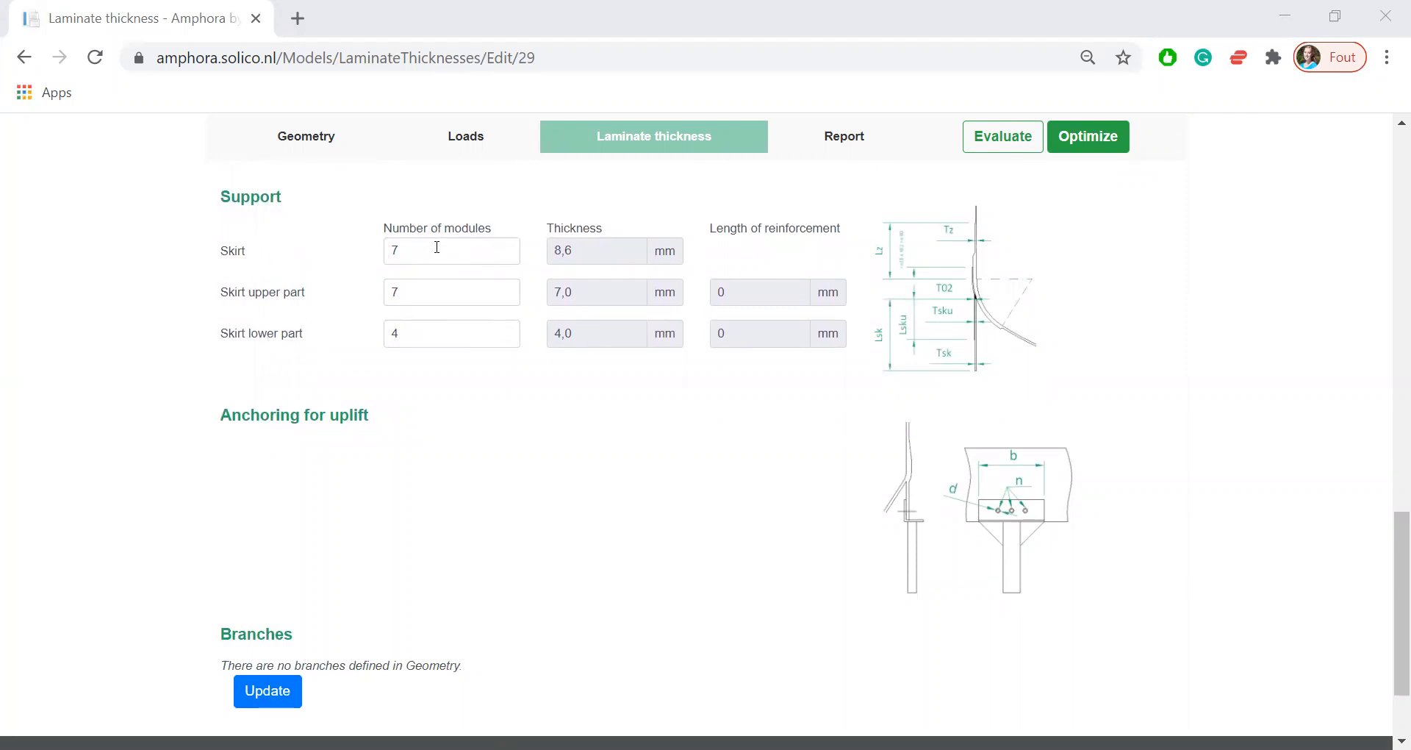
left_click(430, 289)
left_click(428, 291)
left_click(428, 334)
left_click(652, 477)
Step: Save the silo's laminate thickness data and run the evaluation of the model
scroll(539, 529, "up", 4)
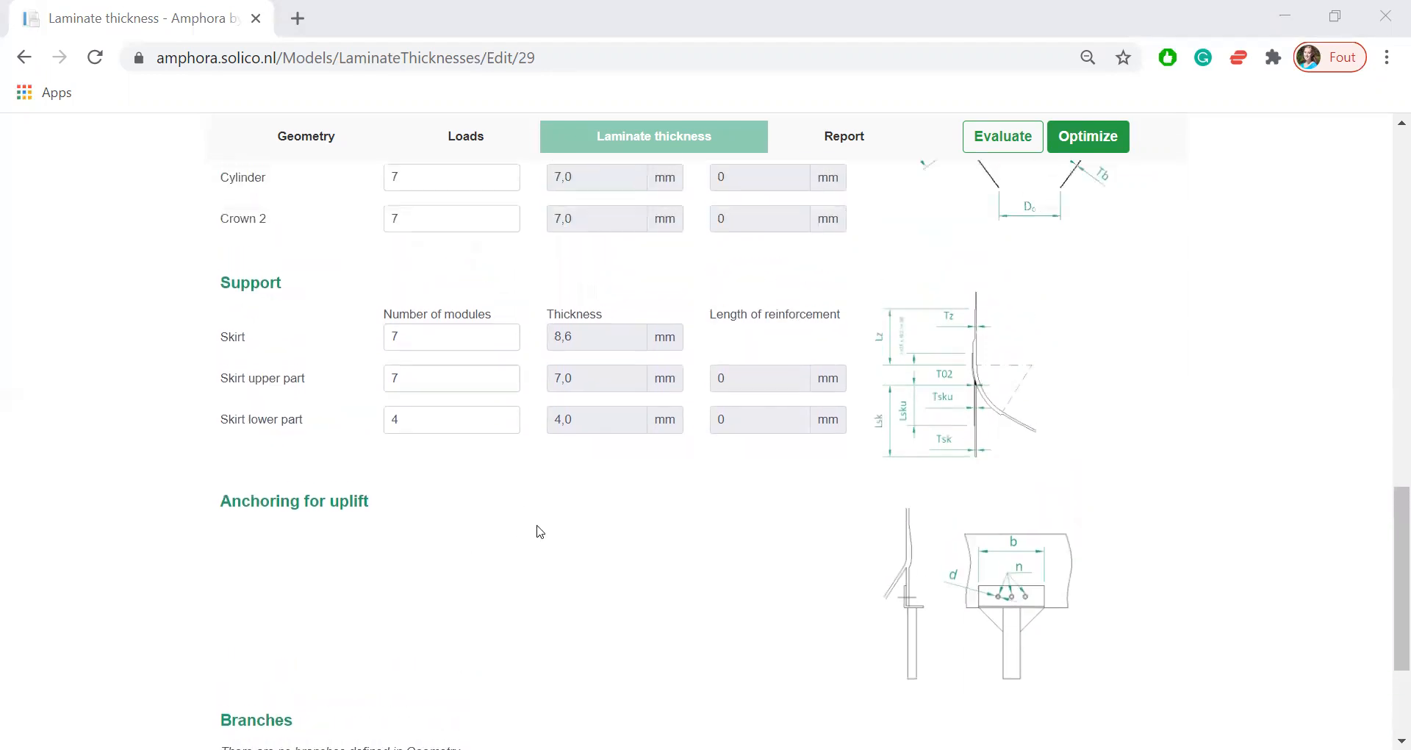
scroll(539, 531, "up", 13)
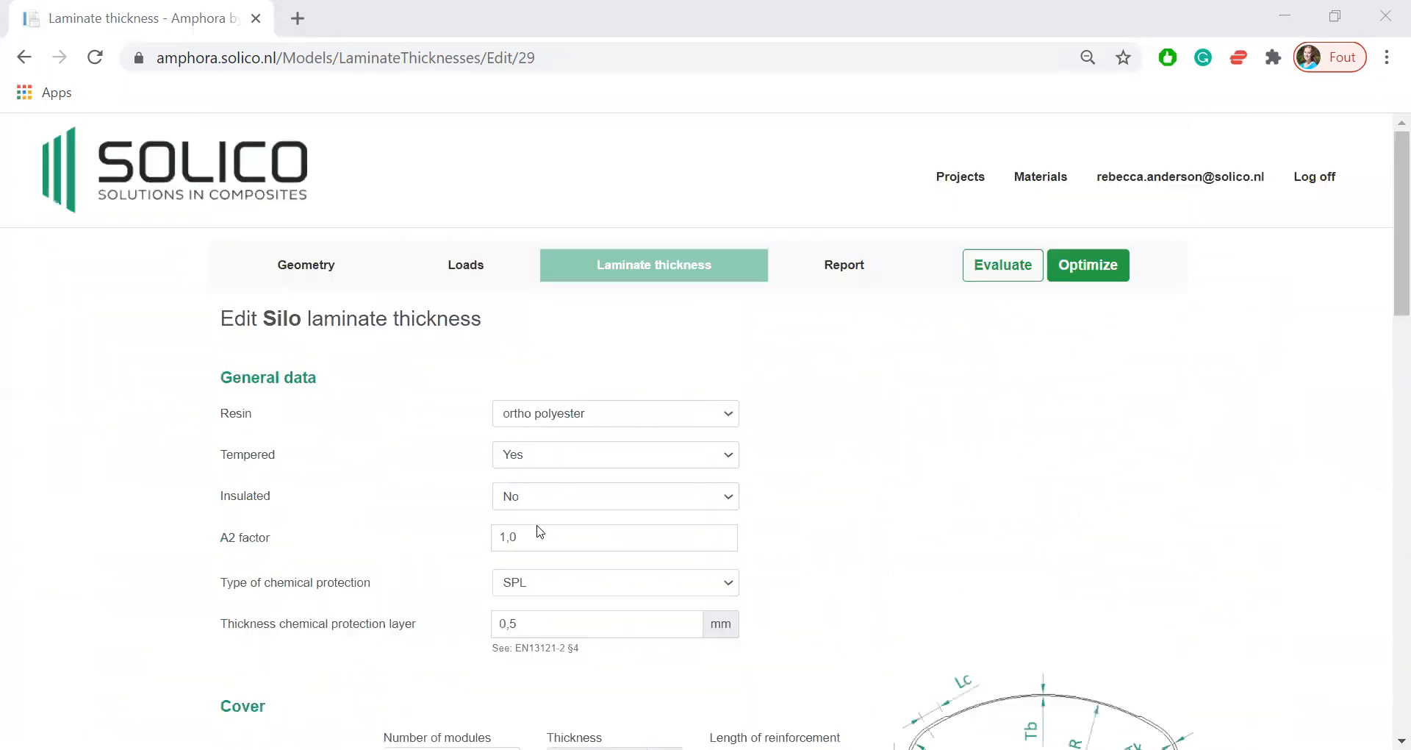
scroll(538, 531, "down", 20)
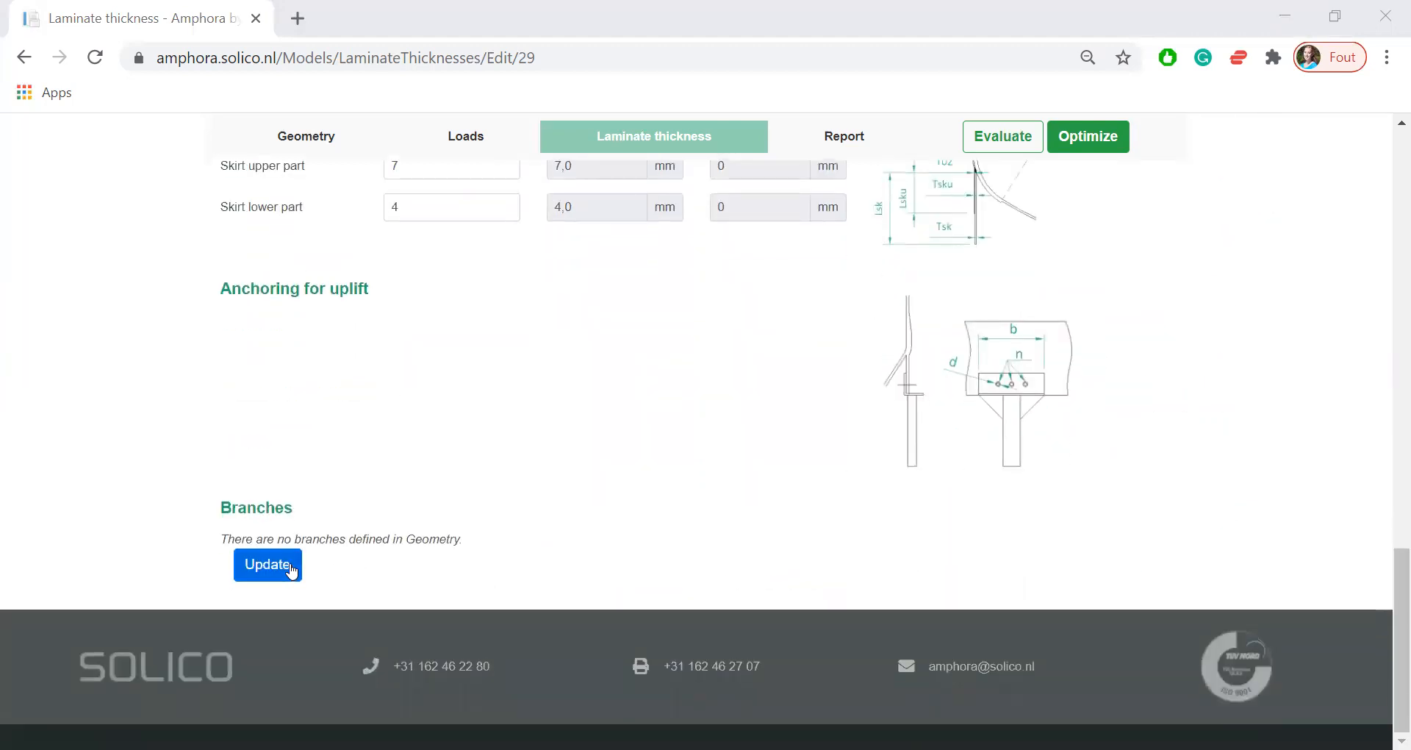
left_click(267, 564)
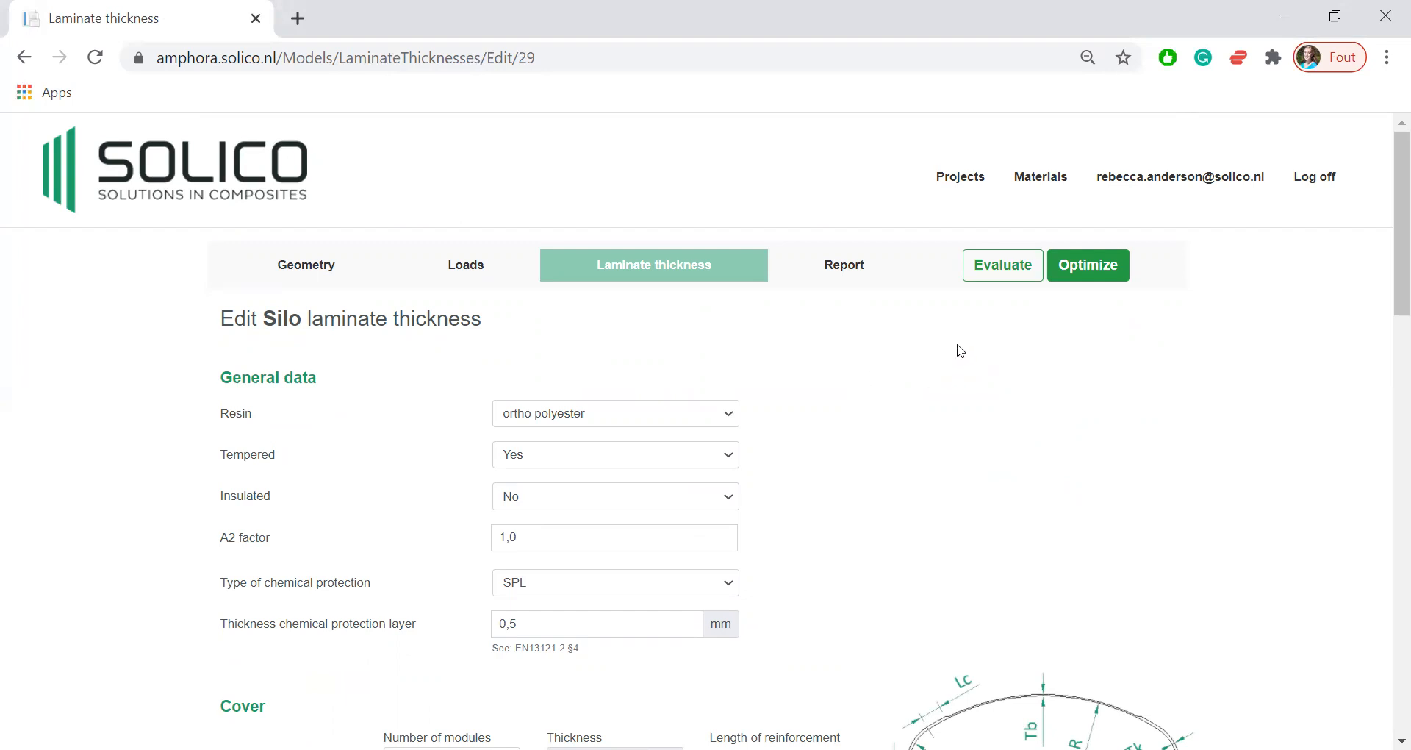
left_click(1010, 288)
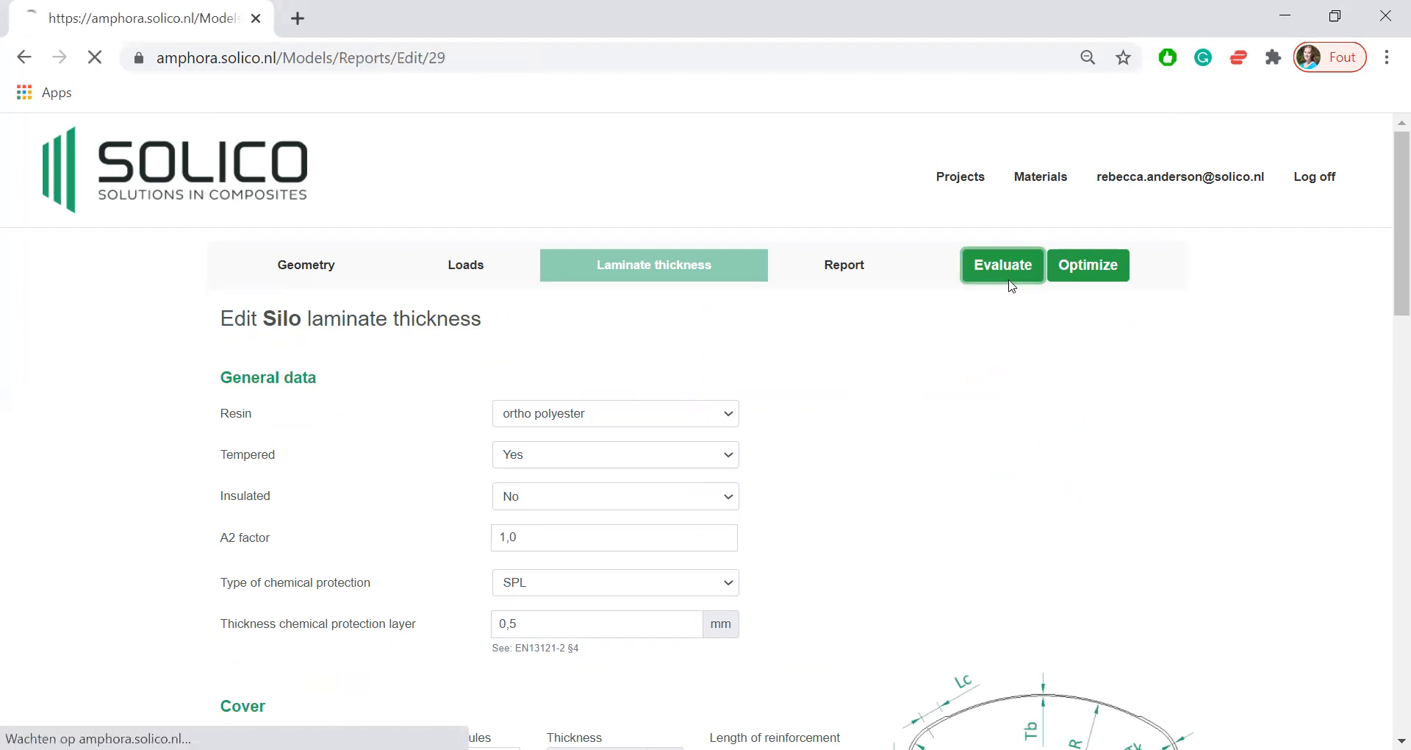